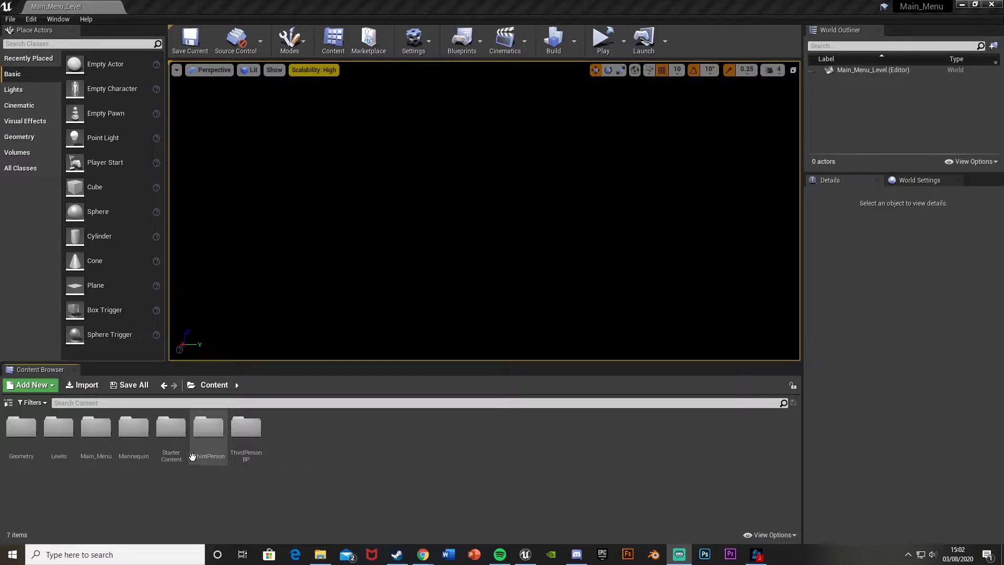
Open Main_Menu_Widget and Credits_Widget for editing, leaving the Main_Menu_Widget tab in front.
double_click(101, 438)
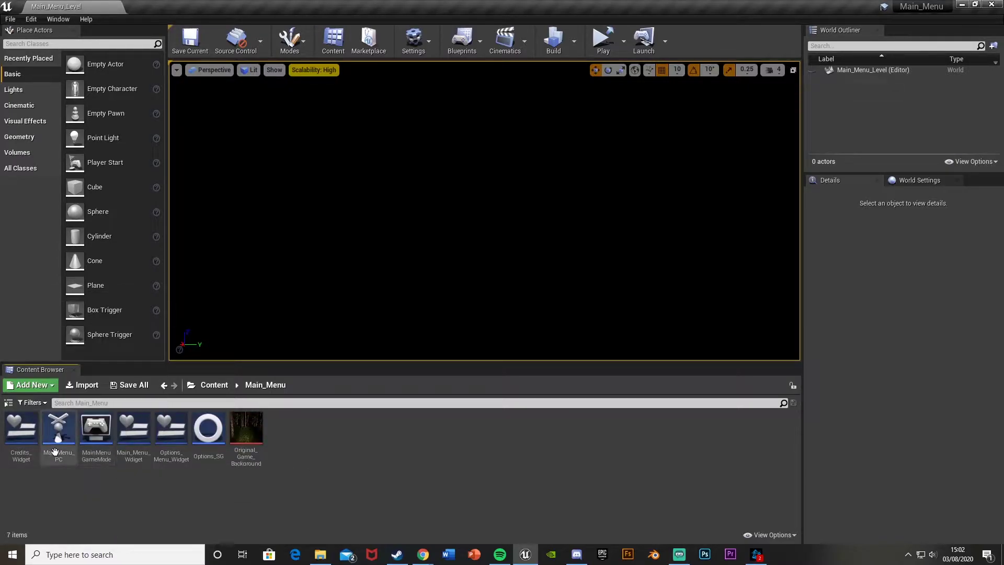
double_click(133, 430)
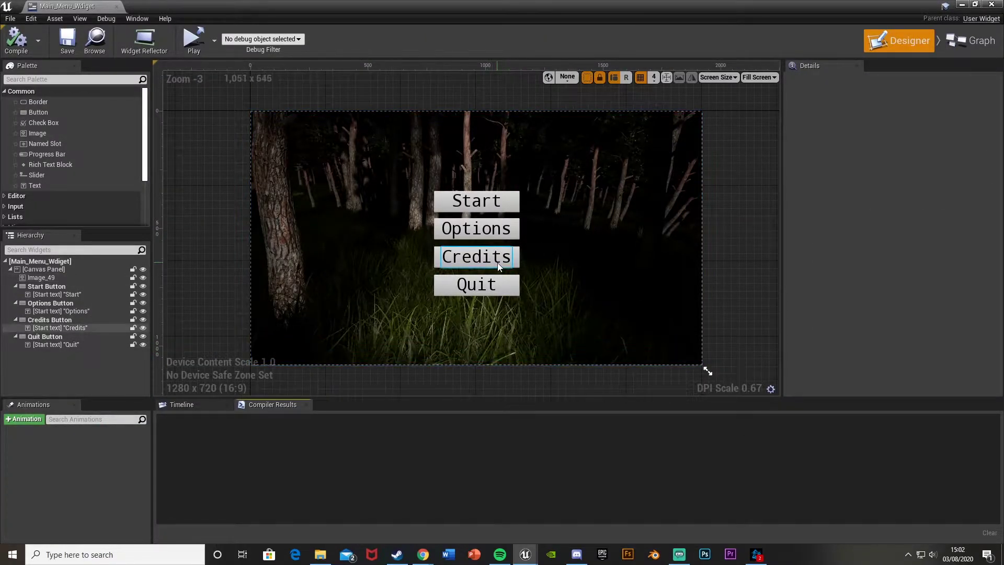
click(962, 4)
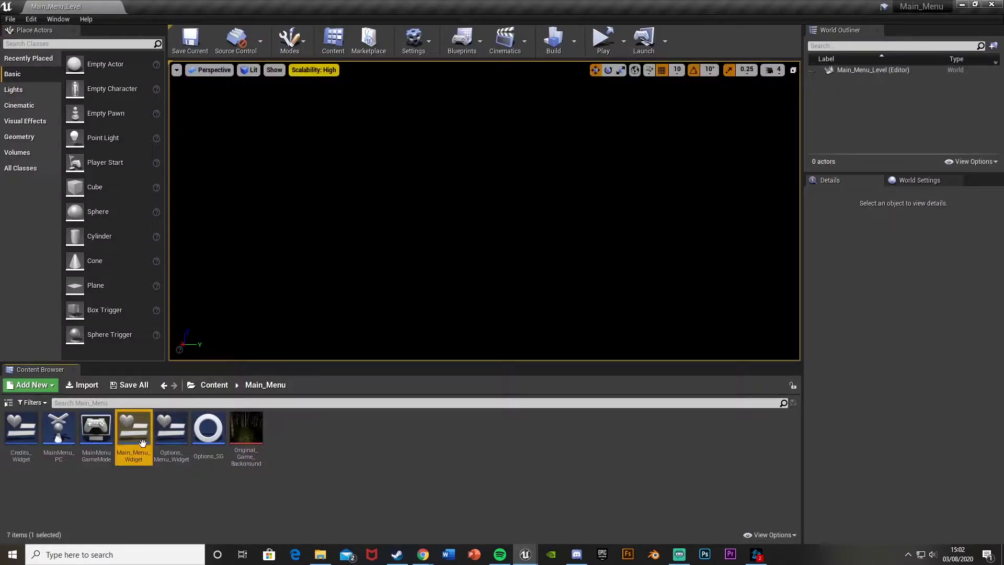
double_click(22, 437)
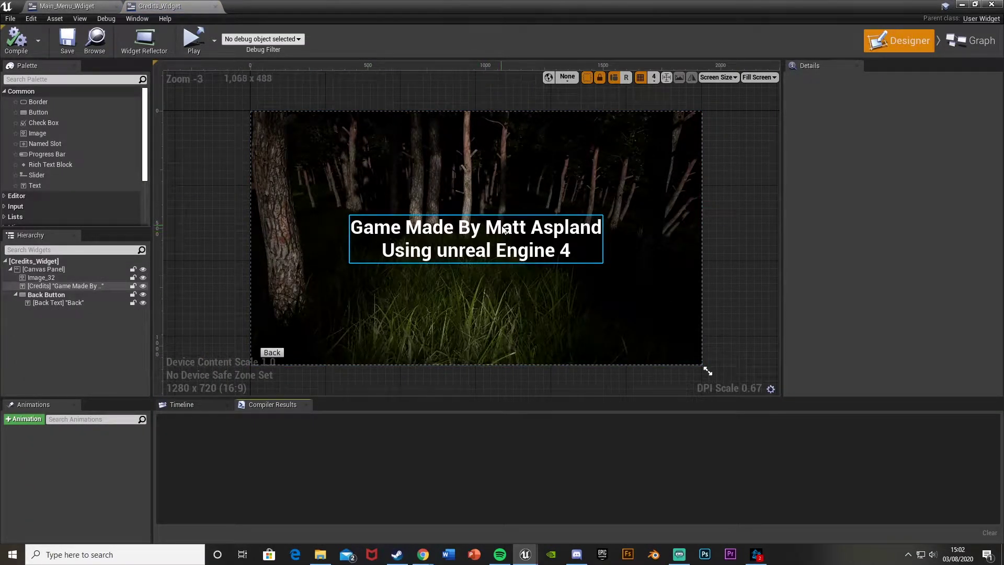
click(66, 6)
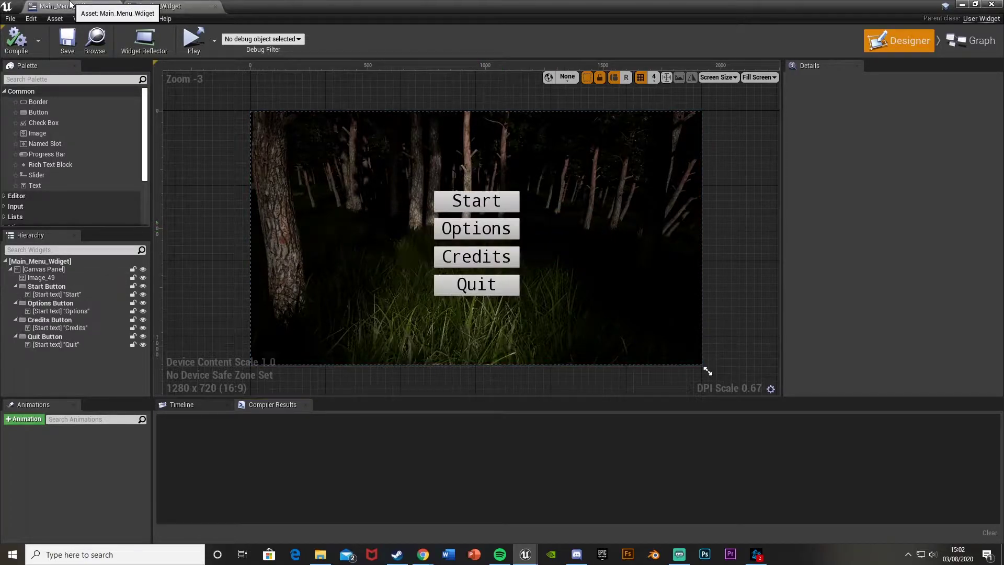
Add a new button to the main menu, anchored bottom-left, resized and moved near the left edge.
drag(45, 112, 265, 350)
scroll(265, 350, up, 5)
drag(386, 172, 525, 173)
click(887, 127)
click(874, 238)
drag(445, 159, 448, 143)
right_drag(446, 162, 414, 236)
drag(414, 237, 398, 230)
Place a Text block inside the button reading 'My YouTube Channel'.
drag(46, 185, 398, 227)
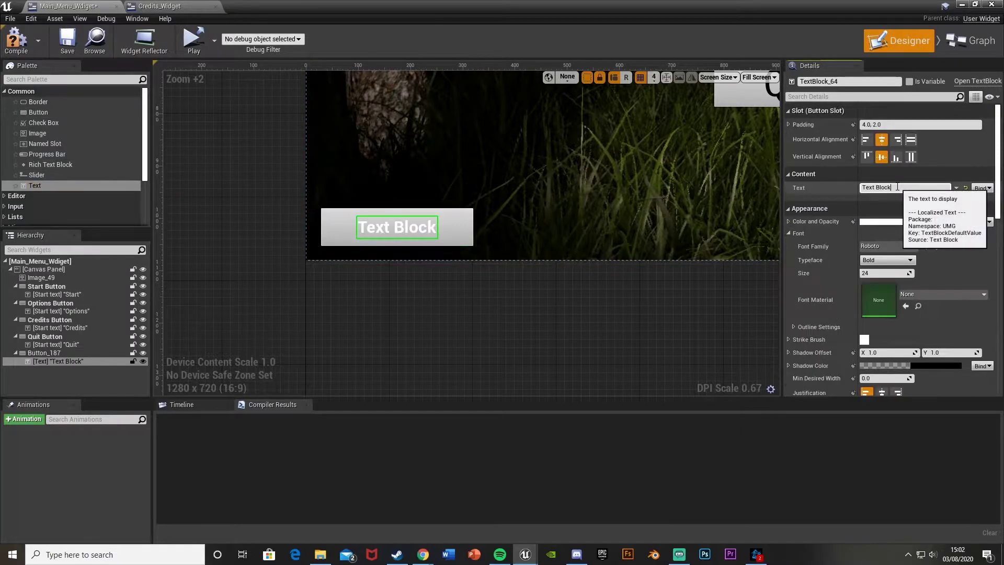
click(898, 187)
text(YouTube)
text(My)
key(Return)
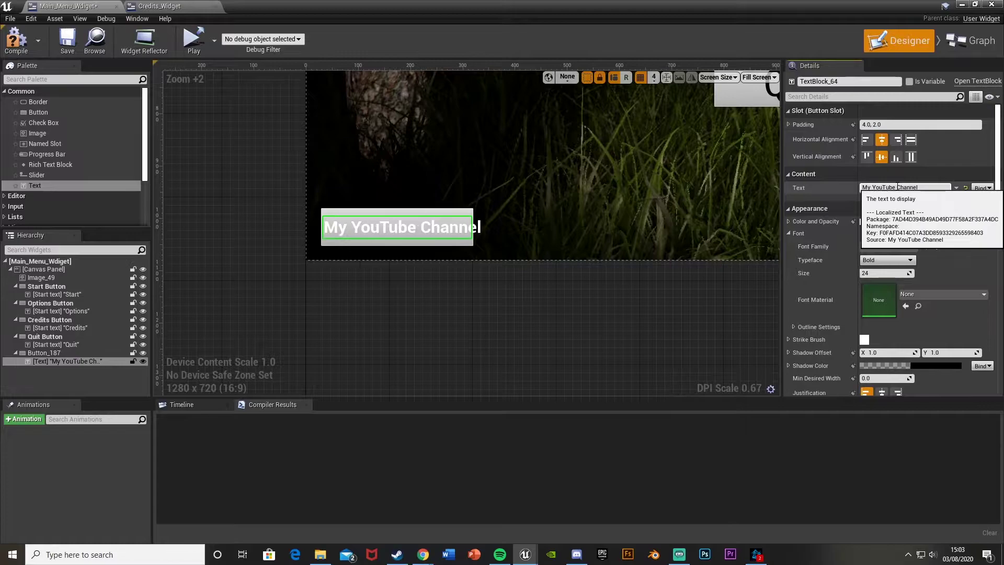
click(474, 226)
Widen the button to fit its My YouTube Channel label.
drag(474, 226, 488, 227)
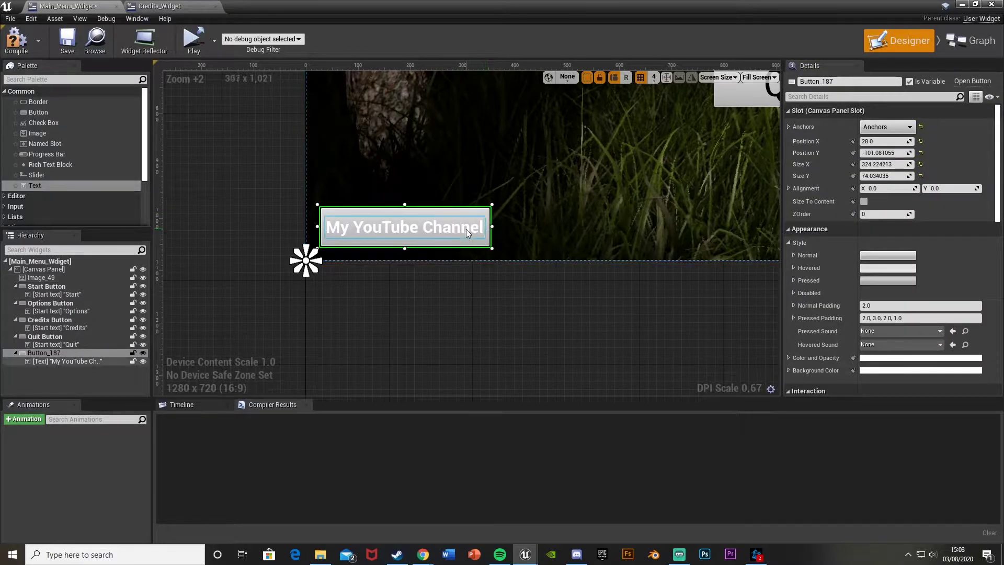
click(466, 229)
click(897, 221)
click(486, 242)
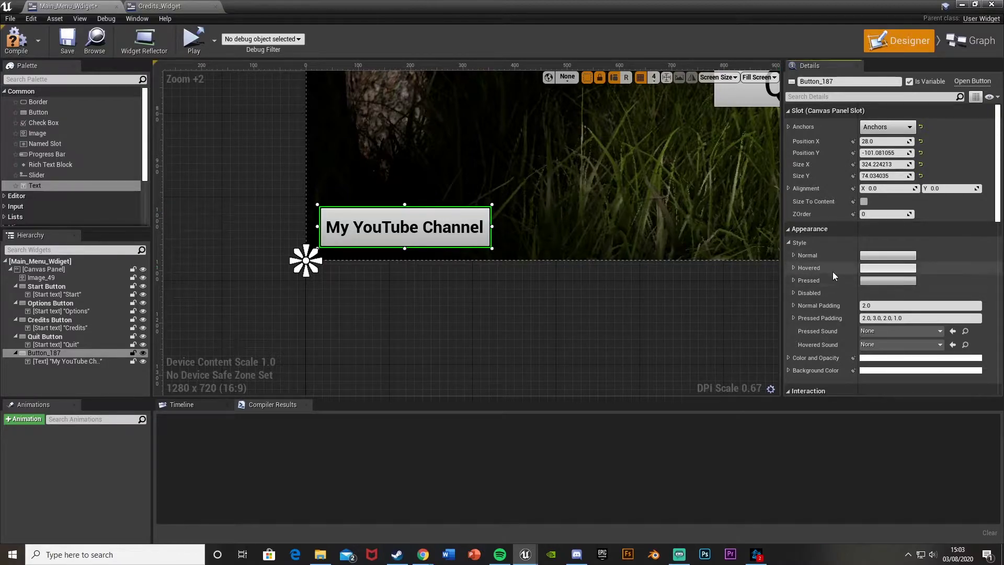
Set the button's Hovered style tint to dark grey.
click(793, 269)
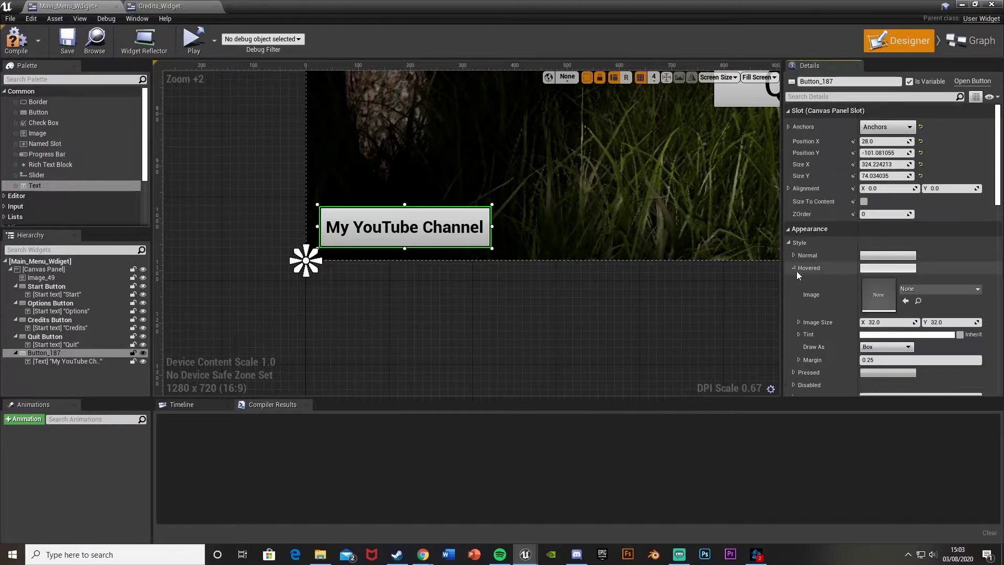
click(887, 334)
drag(812, 366, 816, 385)
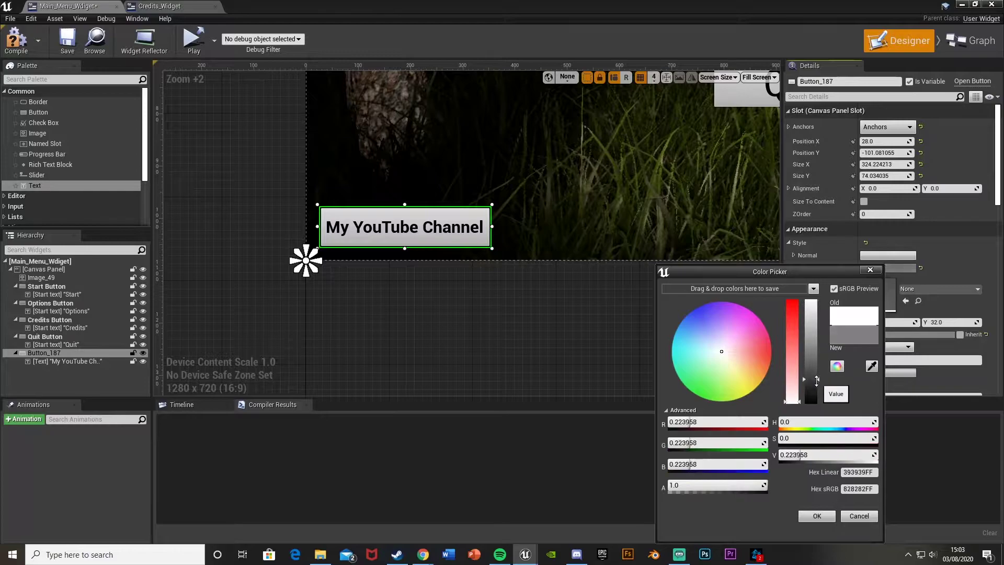
key(Return)
click(794, 268)
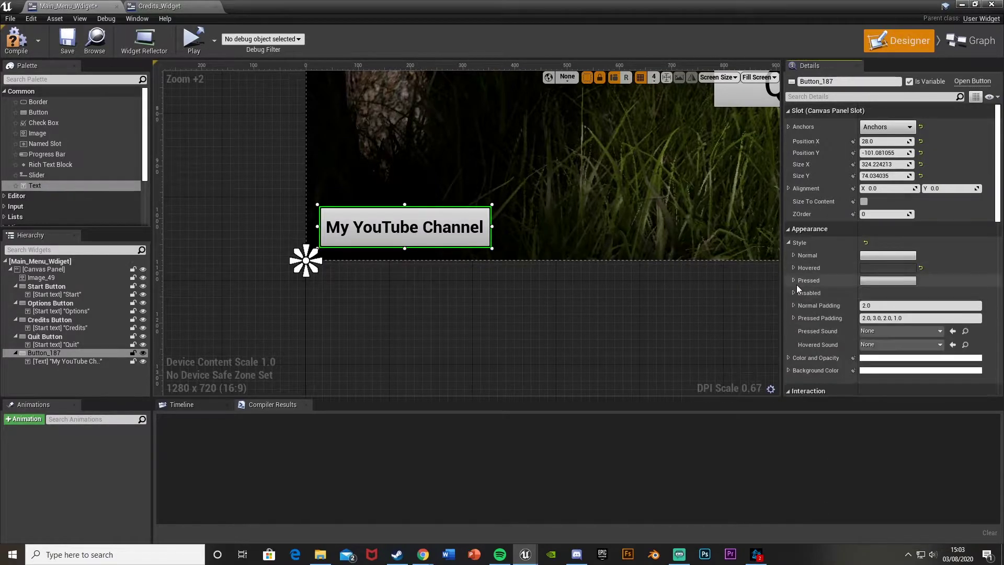
Set the button's Pressed style tint to black.
click(795, 281)
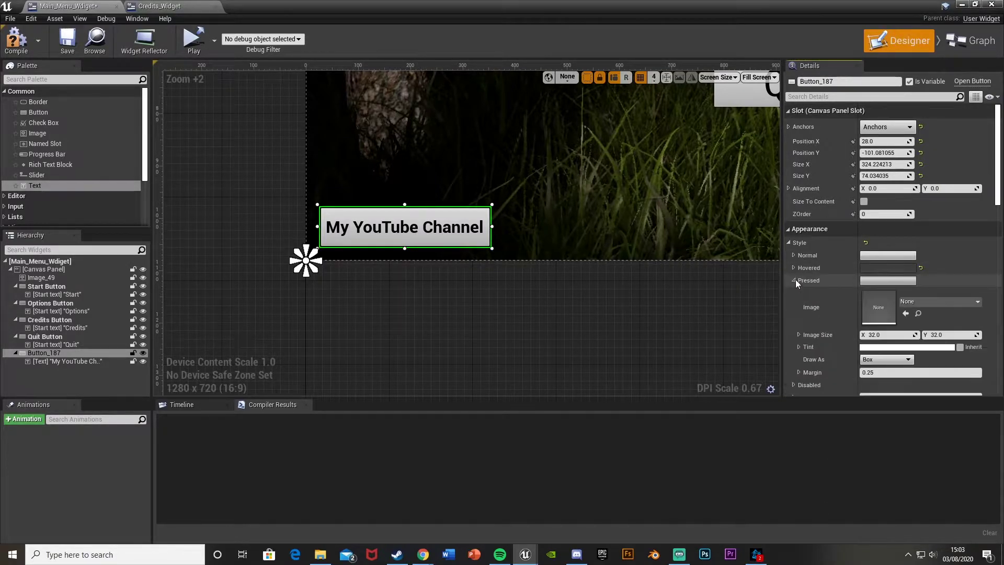
click(868, 347)
drag(796, 343, 796, 402)
click(802, 516)
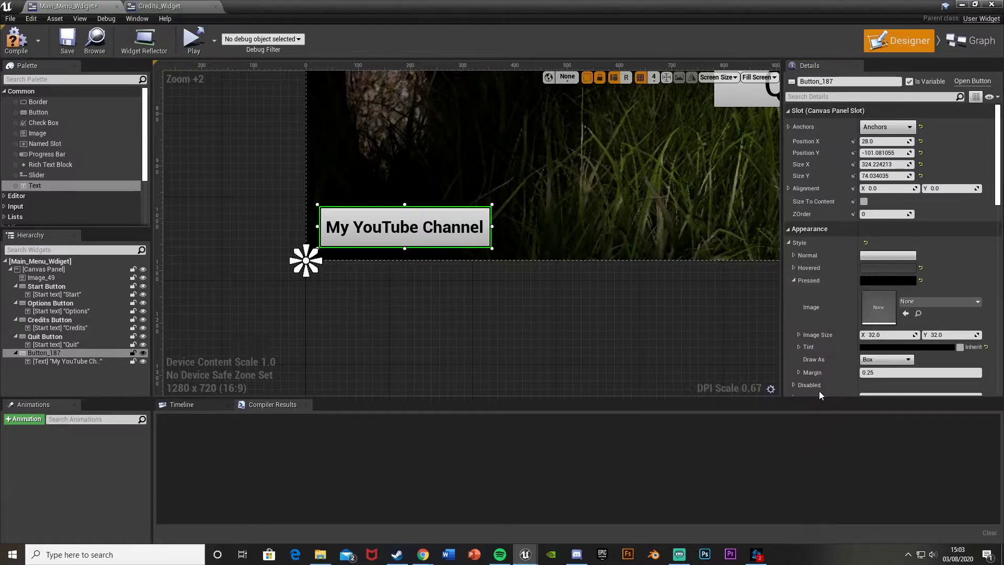
click(794, 280)
Add an On Clicked event for Button_187 wired to a Launch URL node.
scroll(908, 290, down, 10)
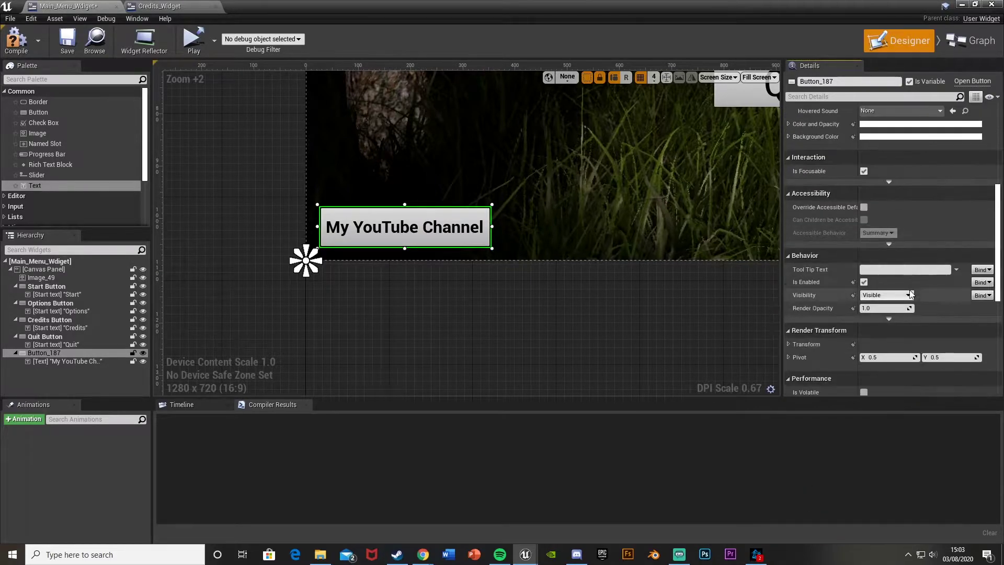
scroll(905, 296, down, 5)
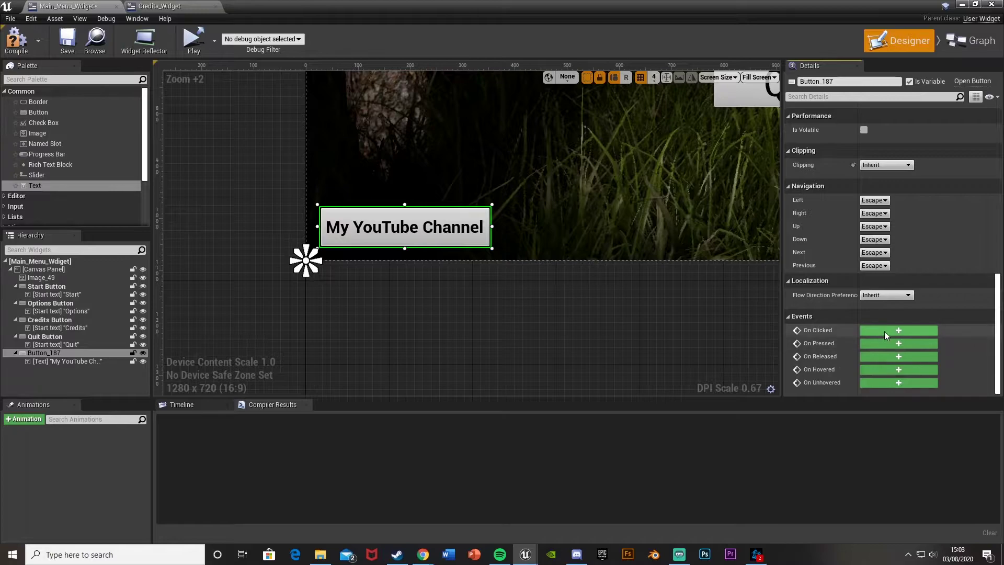
click(921, 330)
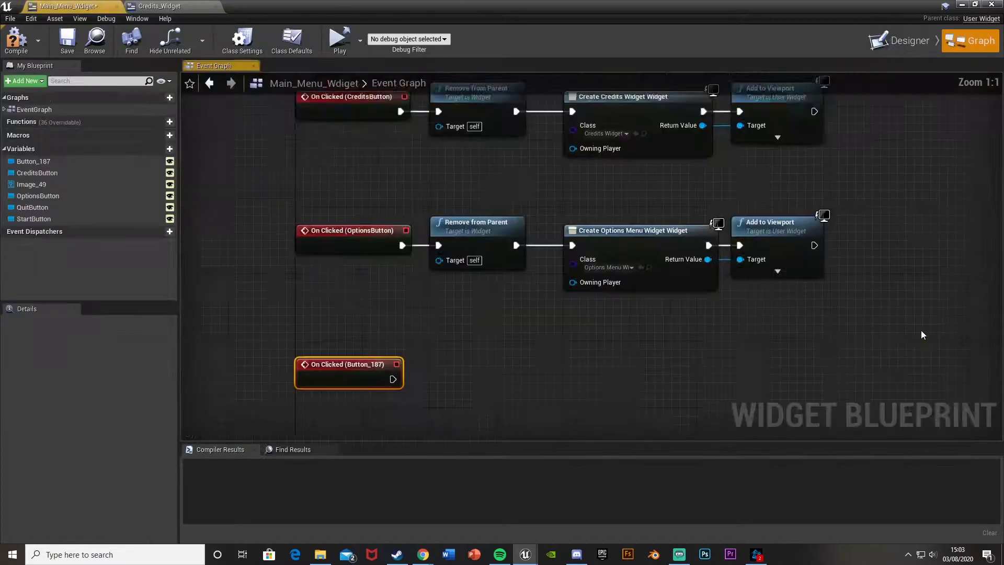
drag(440, 249, 439, 442)
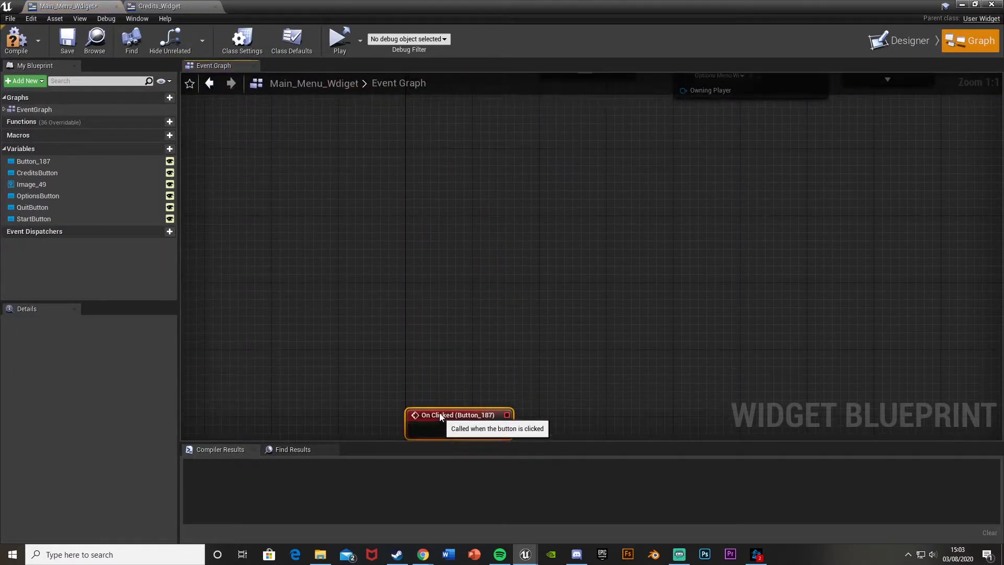
right_drag(442, 418, 460, 286)
drag(464, 289, 561, 285)
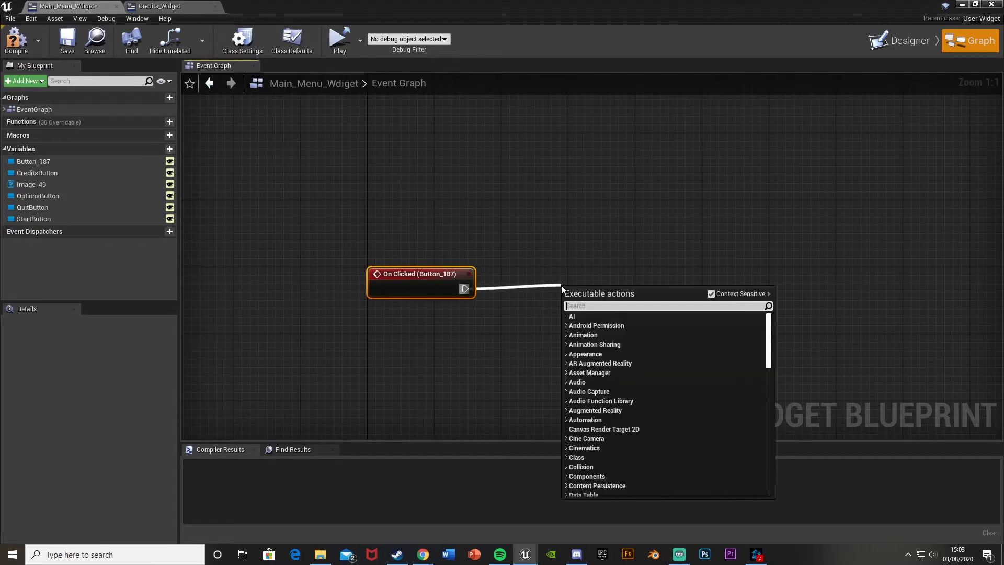
text(launch)
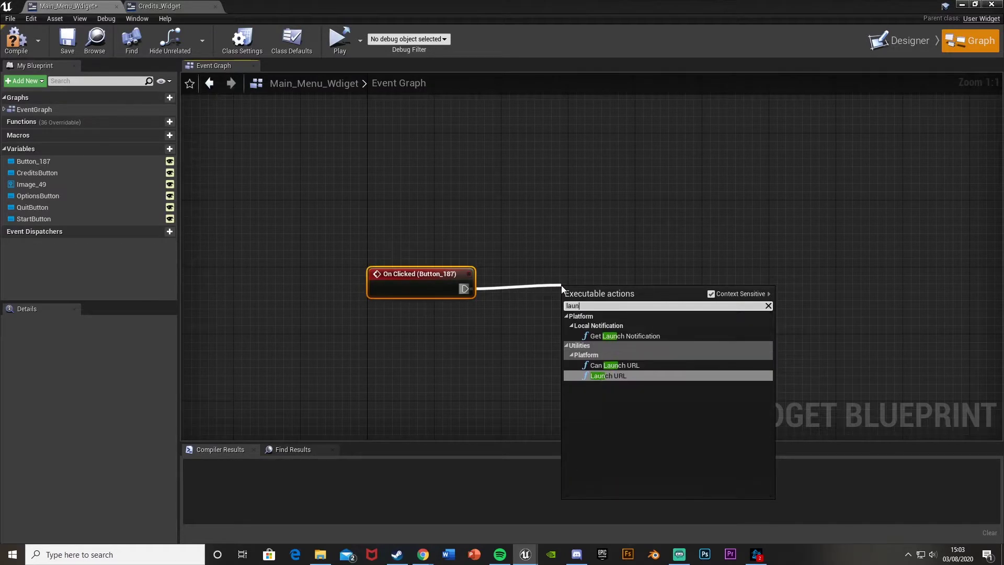
key(Return)
drag(601, 306, 559, 289)
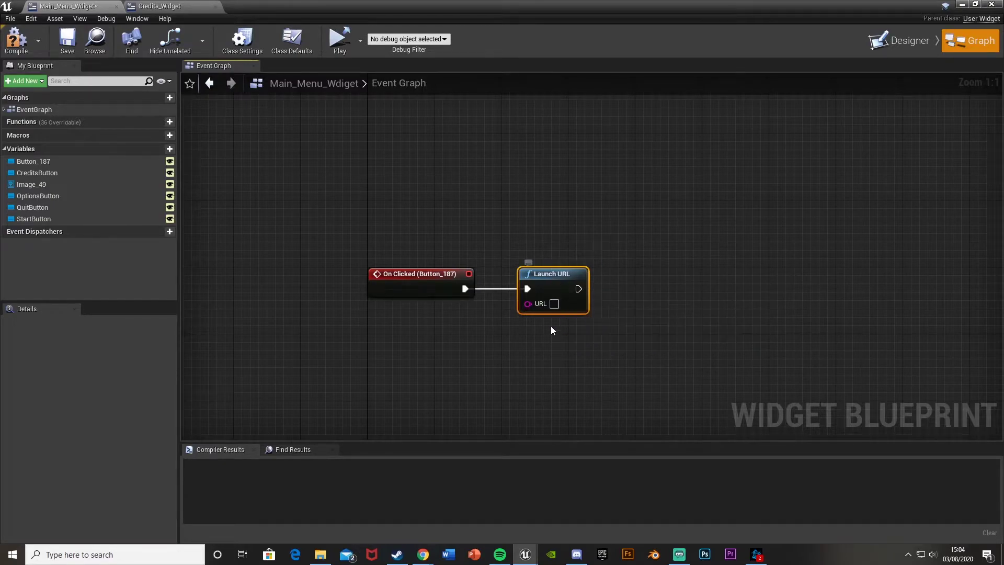
Copy the YouTube channel address from Chrome and paste it into Launch URL's URL field.
click(423, 554)
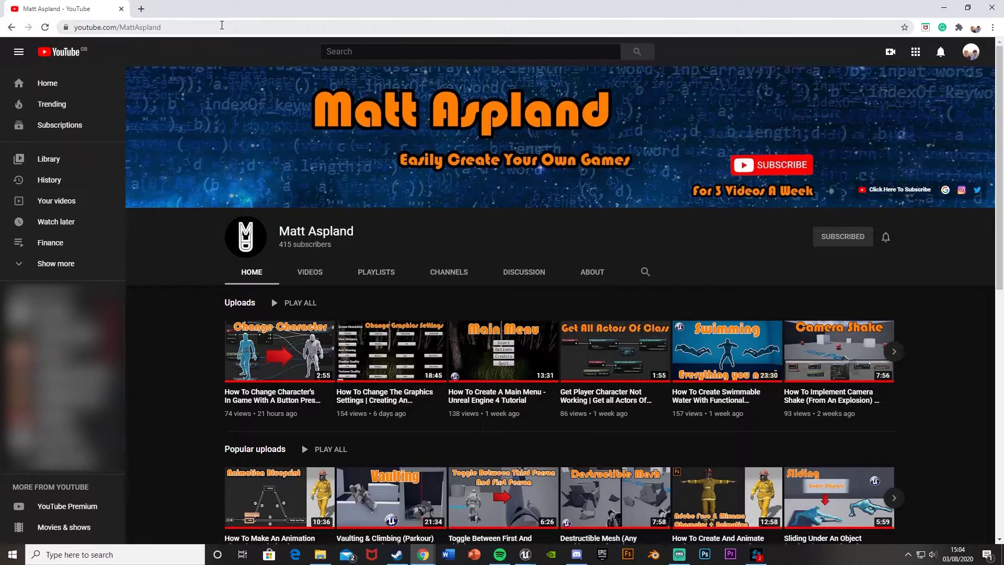
click(222, 27)
key(ctrl+c)
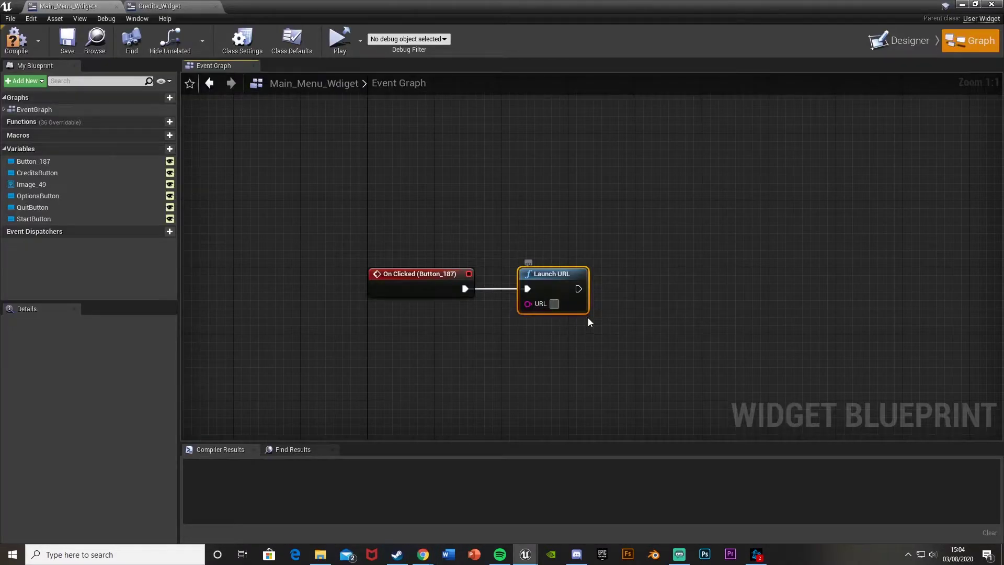
right_drag(588, 321, 536, 301)
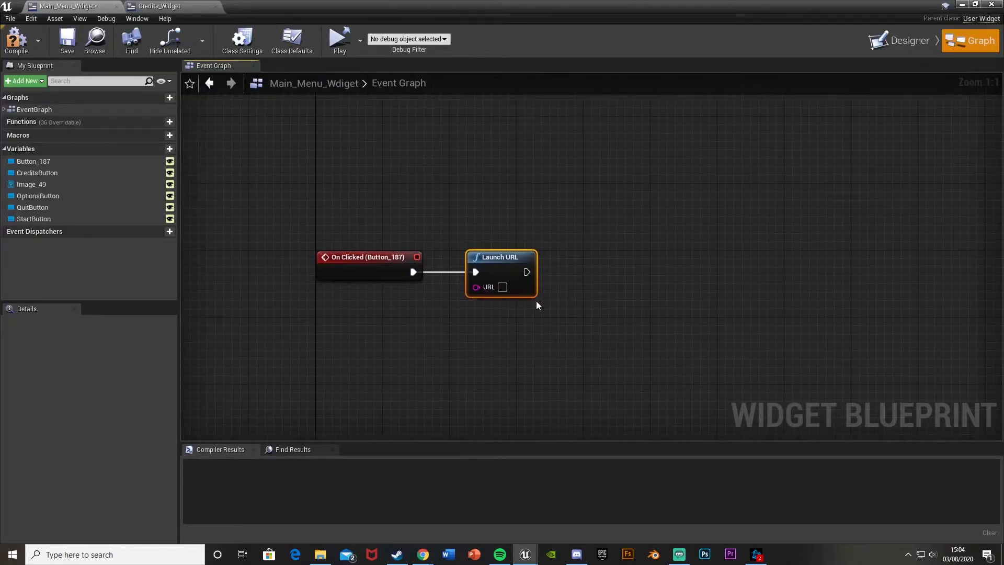
click(504, 289)
key(ctrl+v)
click(572, 332)
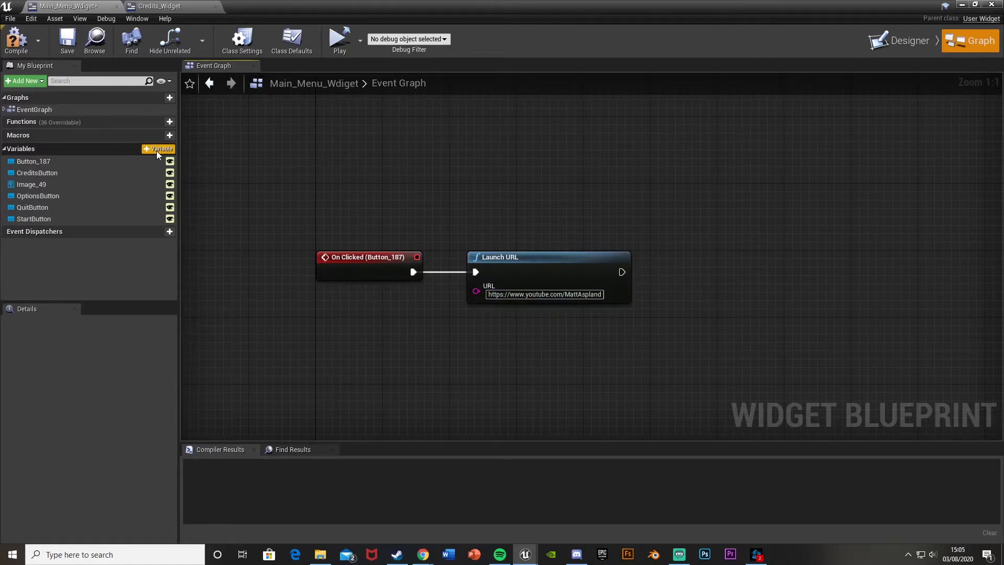
Create a String variable 'YouTube Channel Link' defaulting to the channel address, and compile.
click(157, 151)
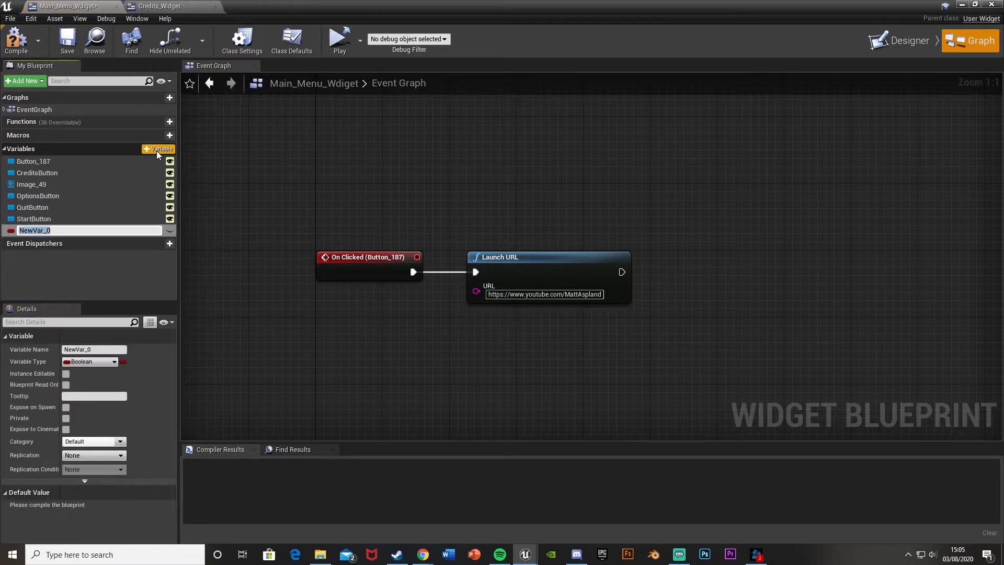
text(YouTube Channel Link)
key(Return)
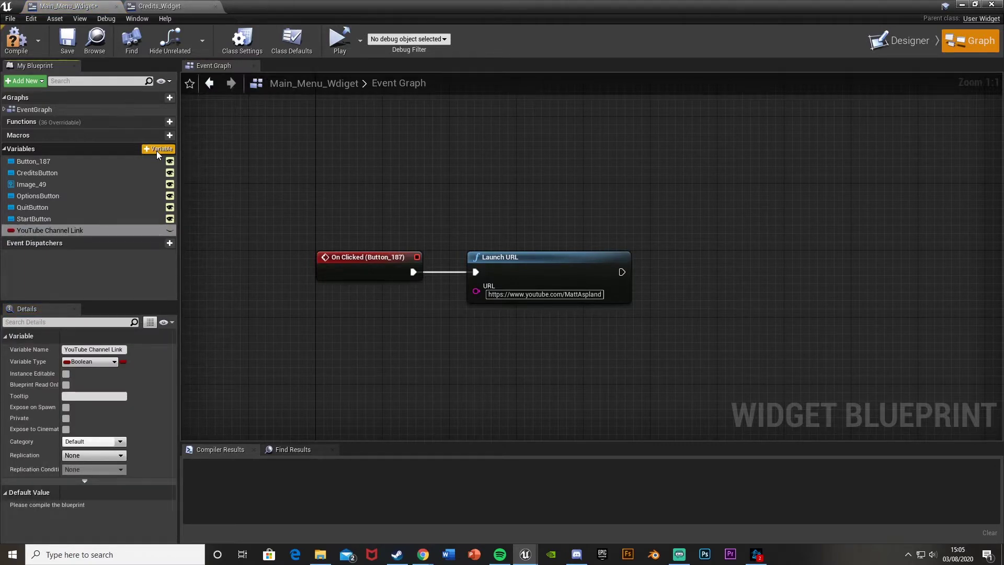
click(97, 361)
click(107, 223)
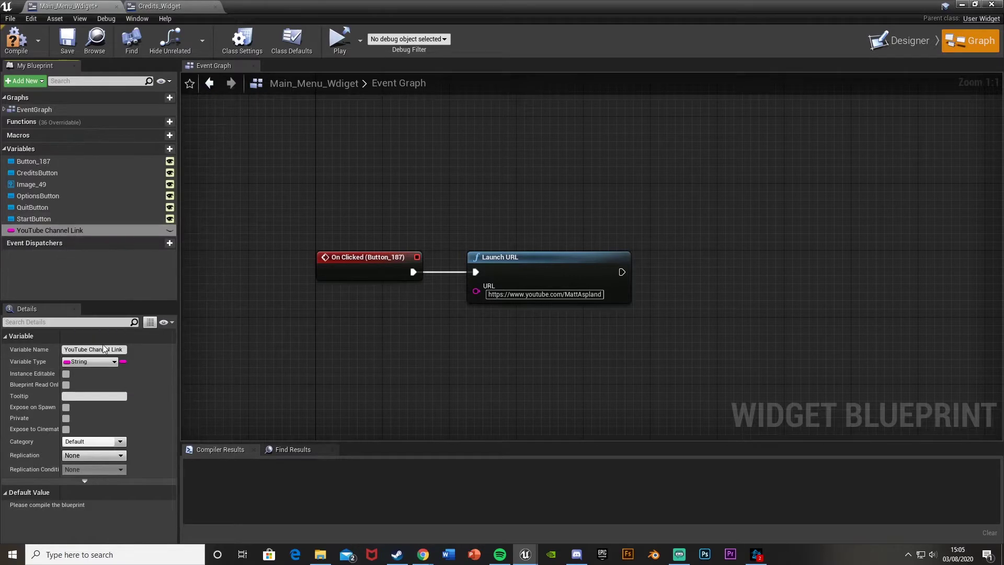
click(16, 40)
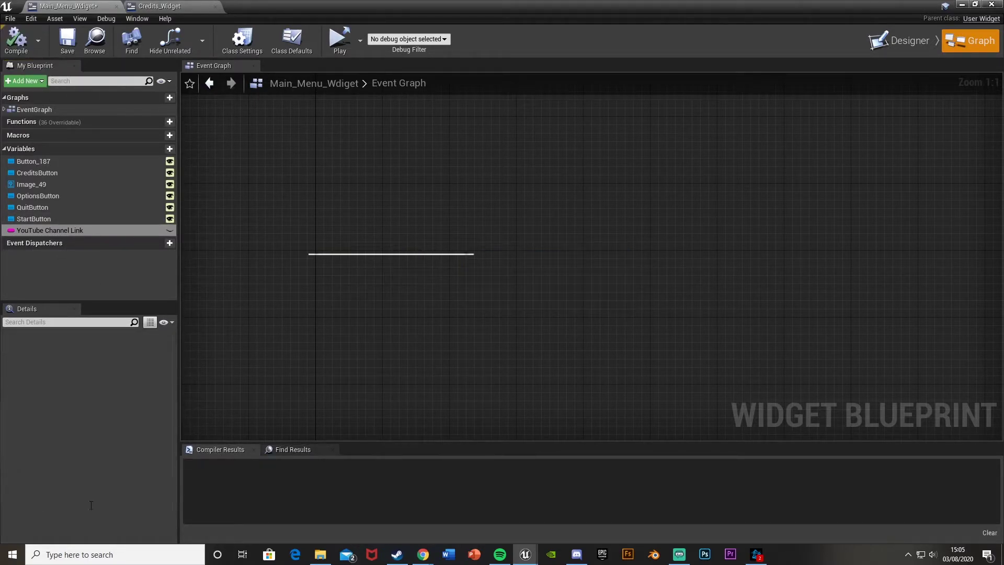
click(80, 507)
key(ctrl+v)
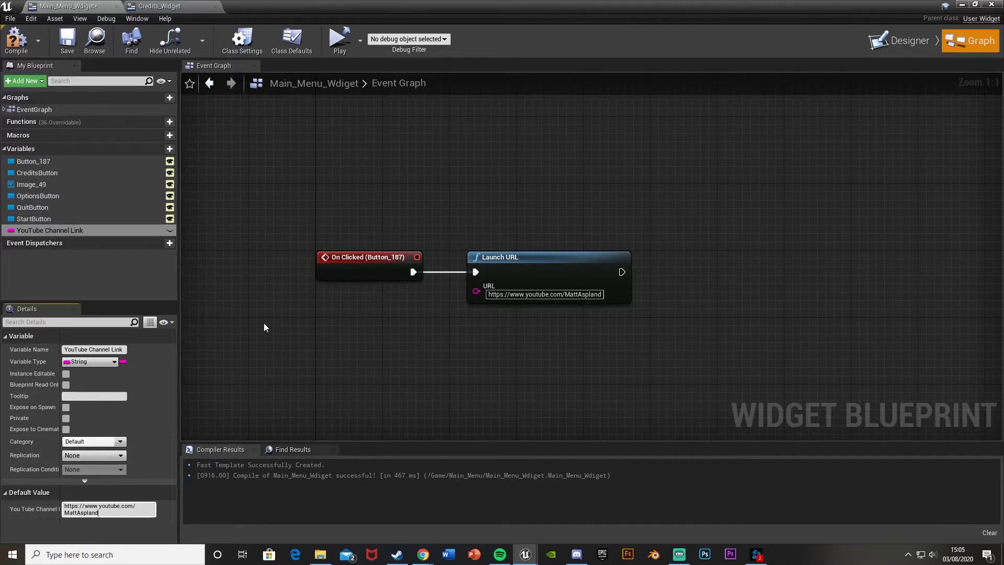
click(16, 40)
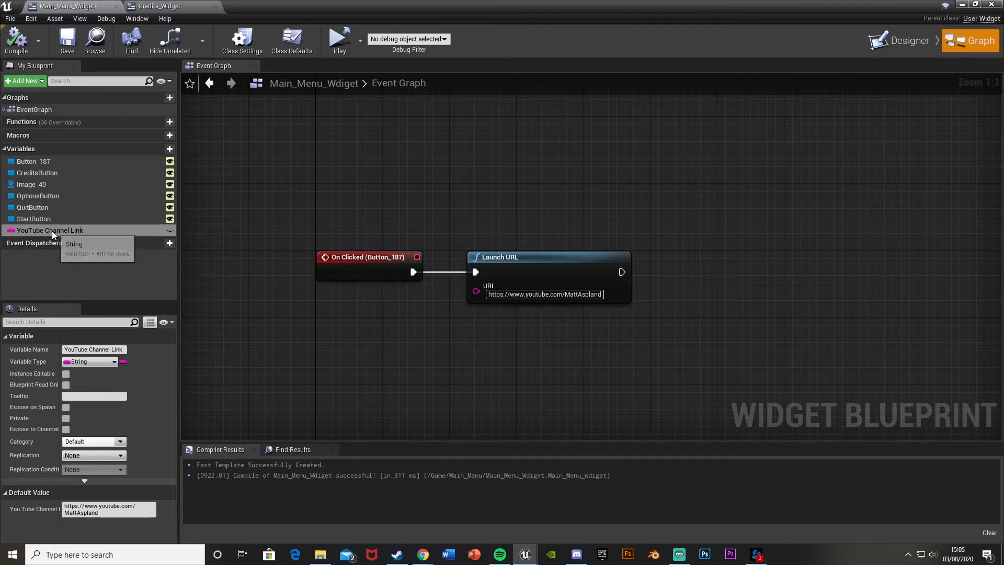
Connect a YouTube Channel Link getter to Launch URL's URL input and tidy the nodes.
drag(52, 231, 481, 295)
drag(367, 295, 333, 305)
drag(514, 262, 497, 261)
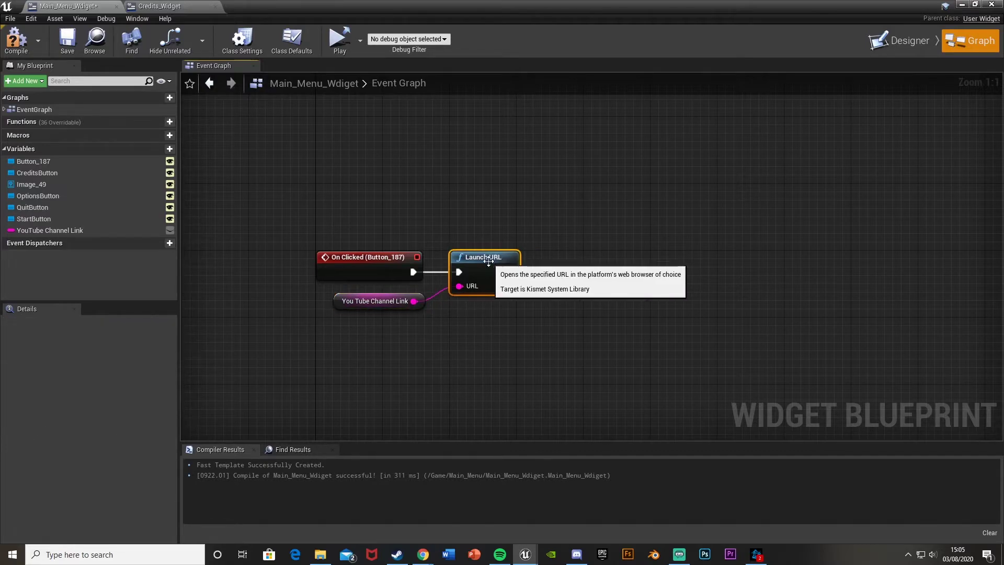
click(537, 323)
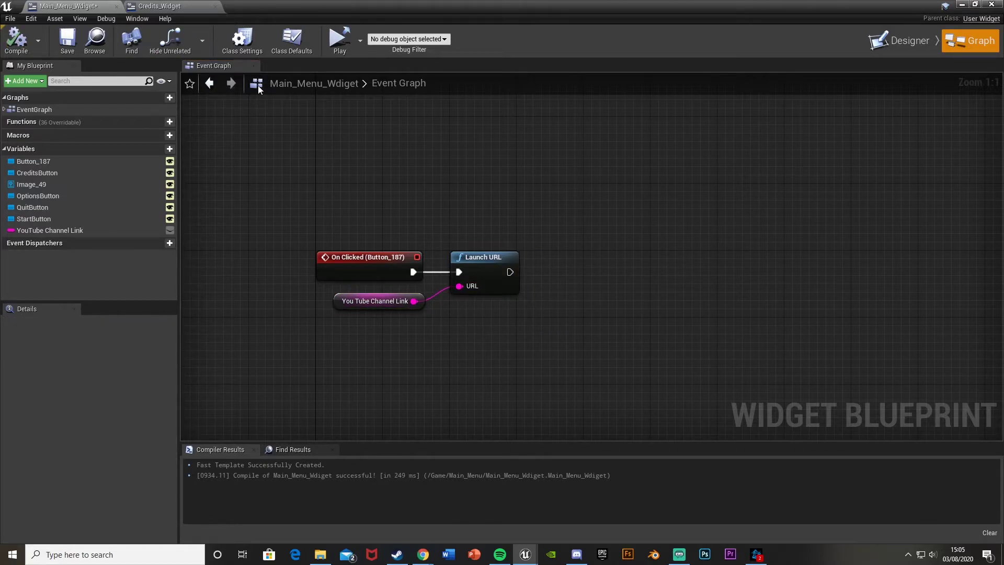
In Credits_Widget, place a new button over the creator's name.
click(160, 6)
scroll(522, 246, up, 2)
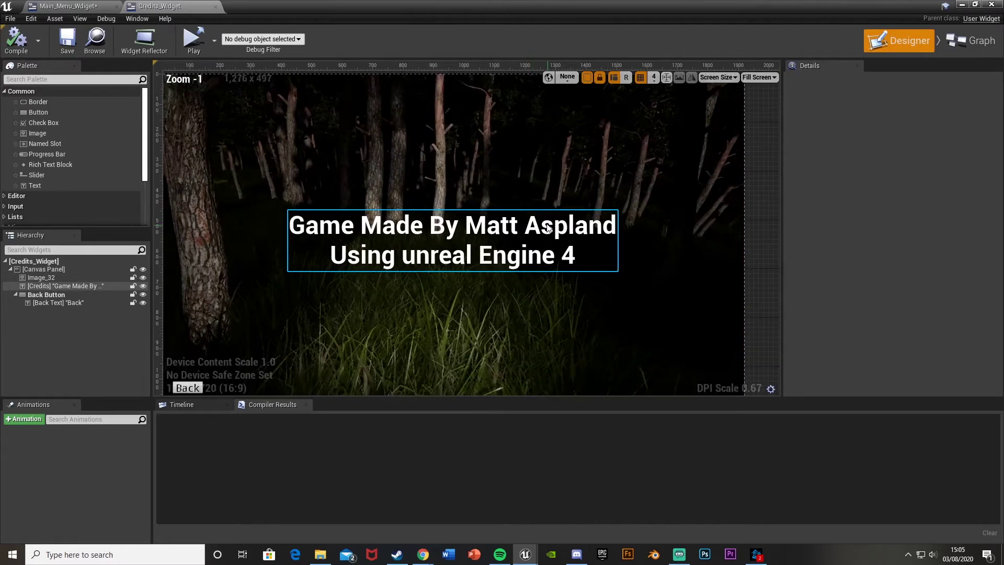
drag(38, 112, 620, 243)
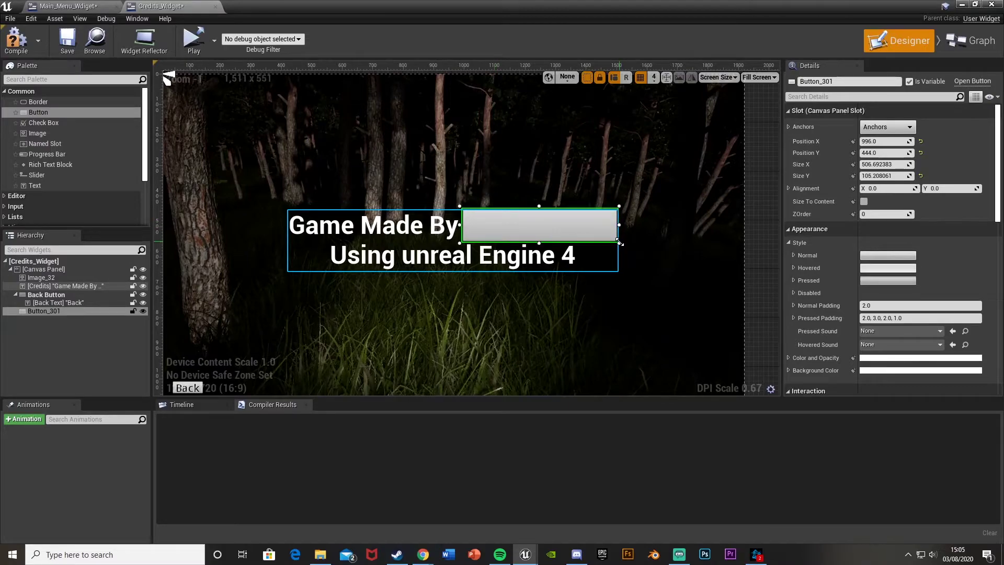
scroll(620, 243, up, 3)
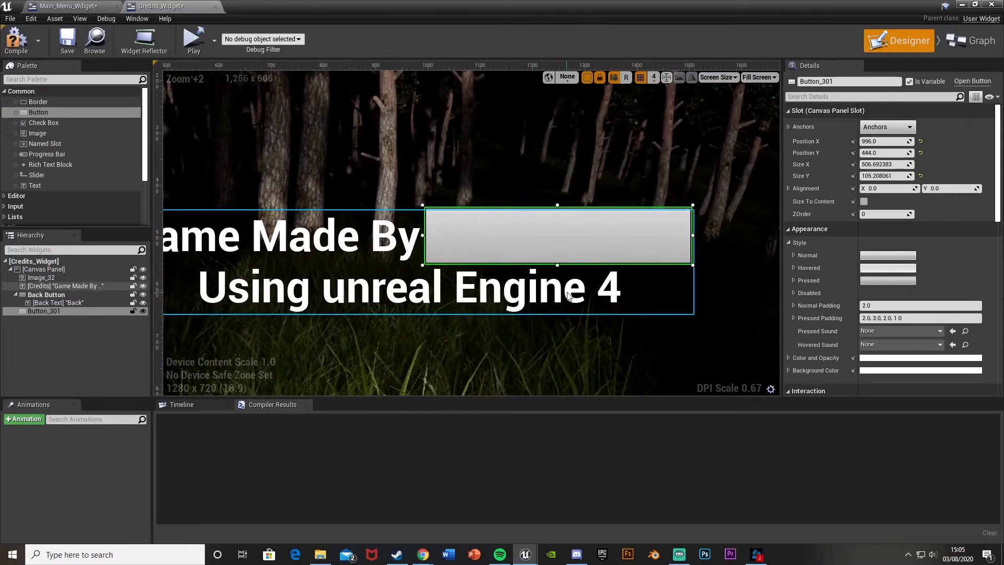
scroll(791, 303, down, 3)
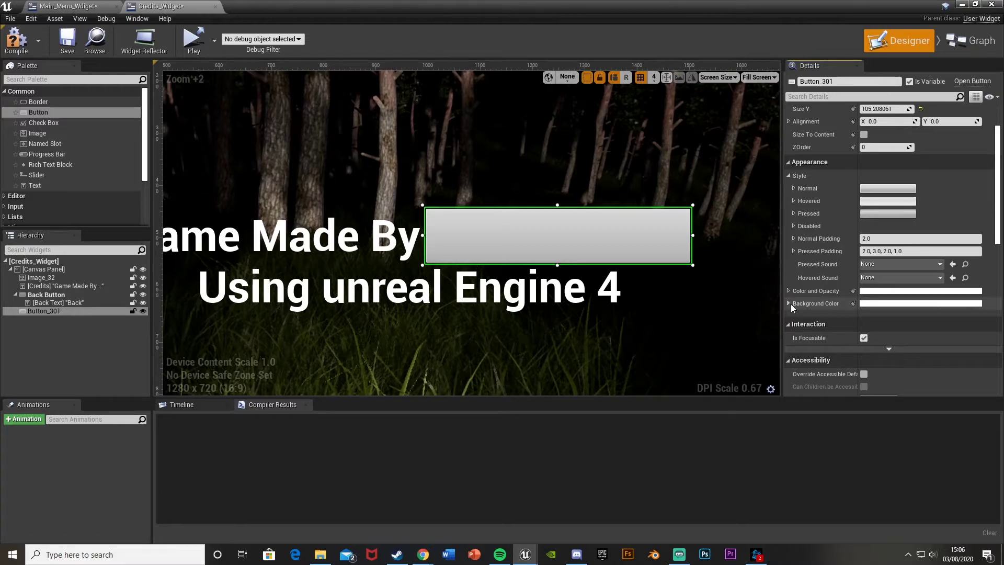
Set the button's Background Color alpha to 0 so it is fully transparent.
click(789, 304)
click(921, 303)
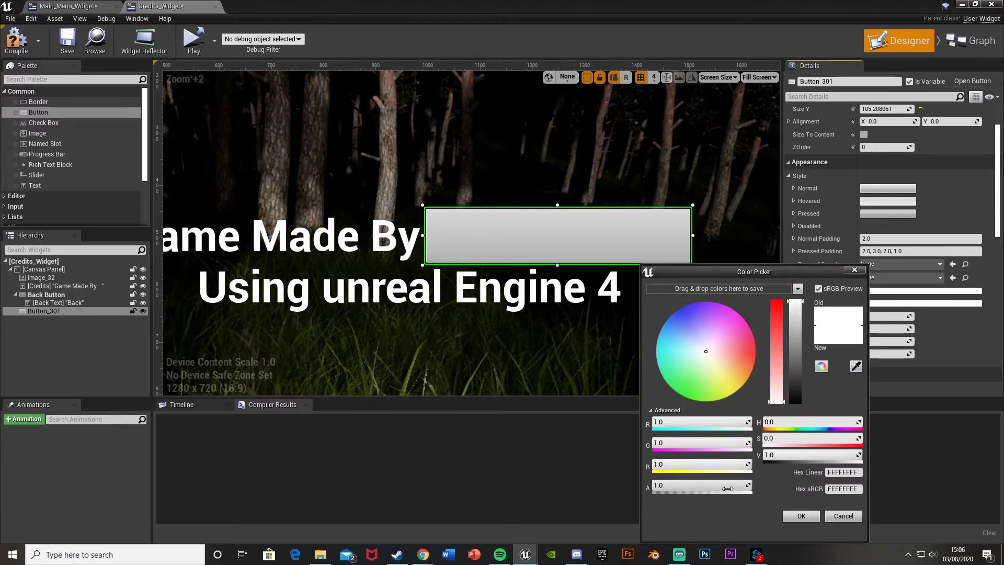
drag(727, 488, 654, 488)
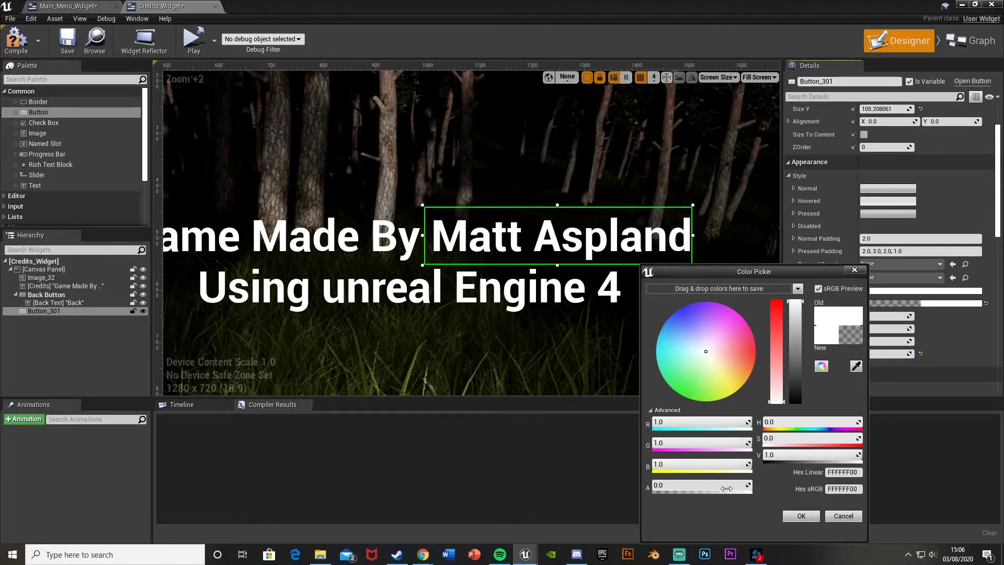
click(801, 517)
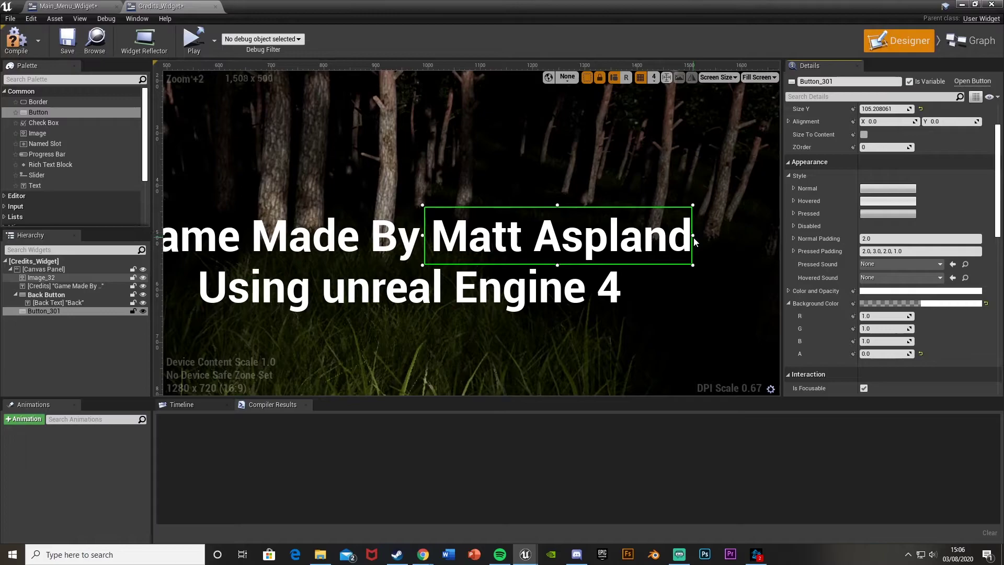
drag(694, 238, 699, 238)
scroll(838, 296, down, 1)
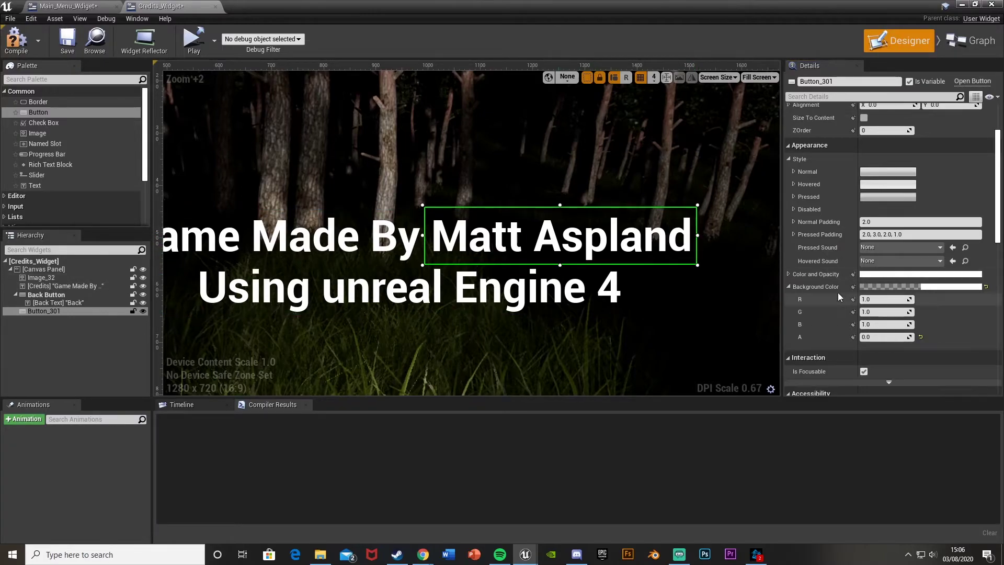
scroll(838, 293, down, 10)
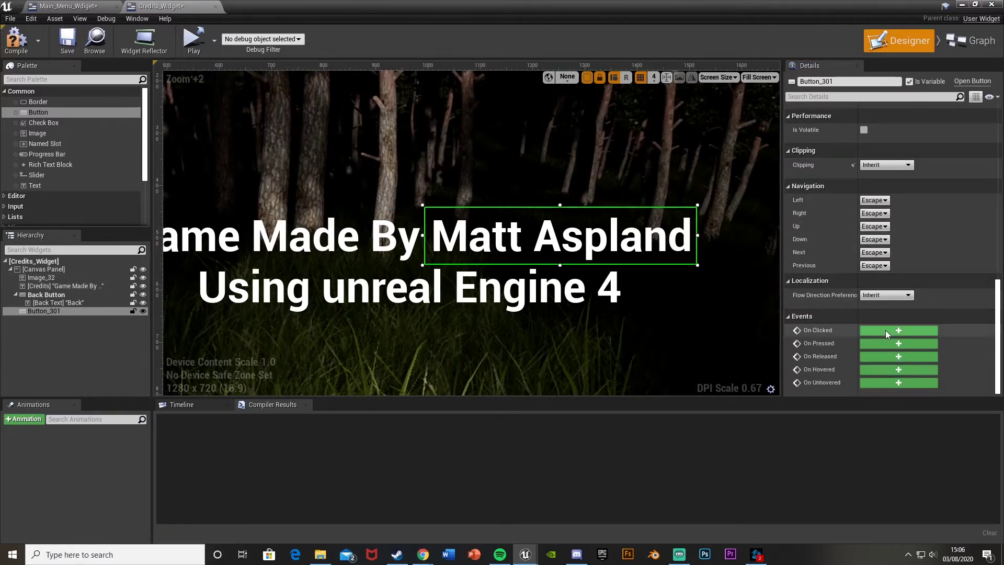
Add an On Clicked event for Button_301 that calls Launch URL.
click(885, 330)
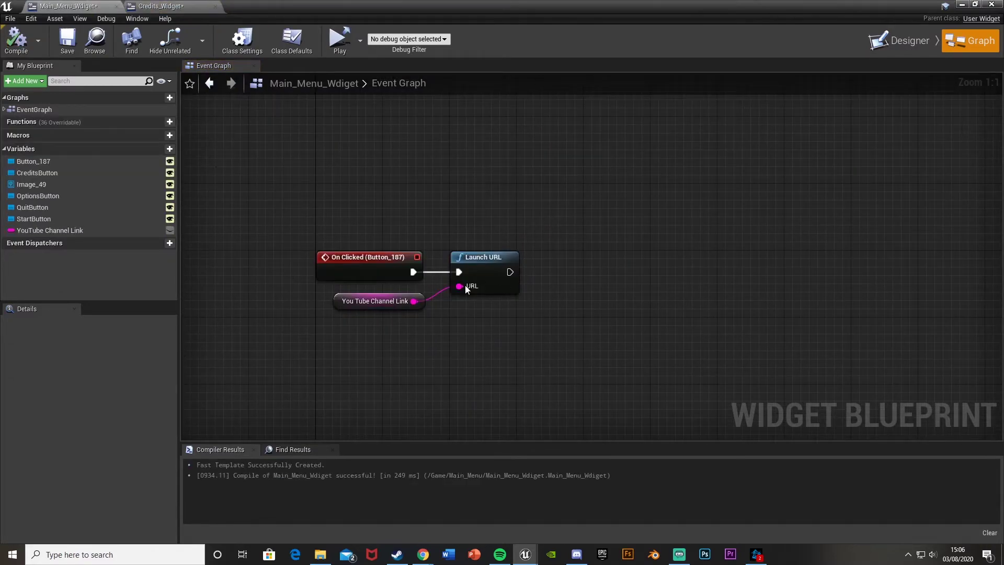
drag(436, 318, 478, 321)
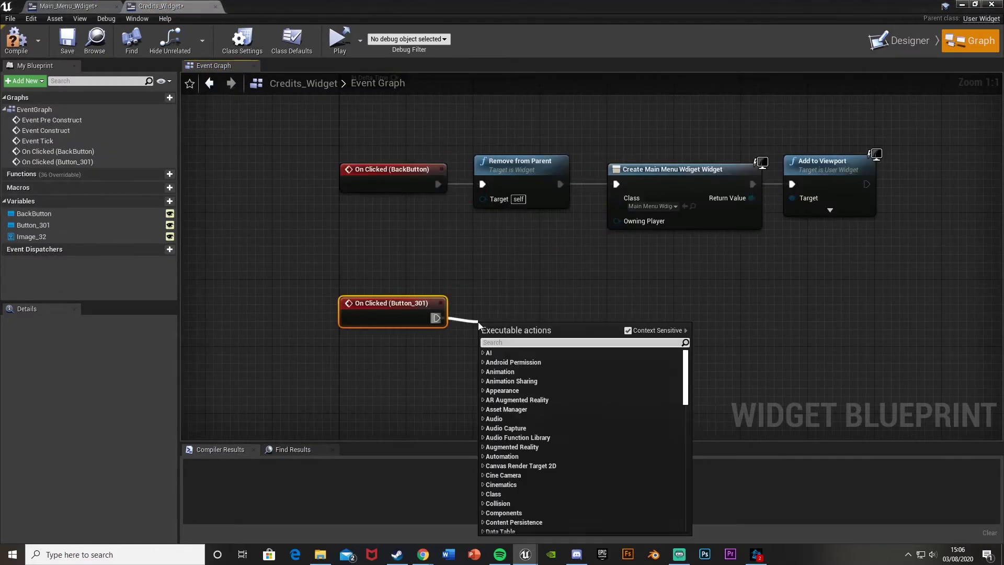
text(launch)
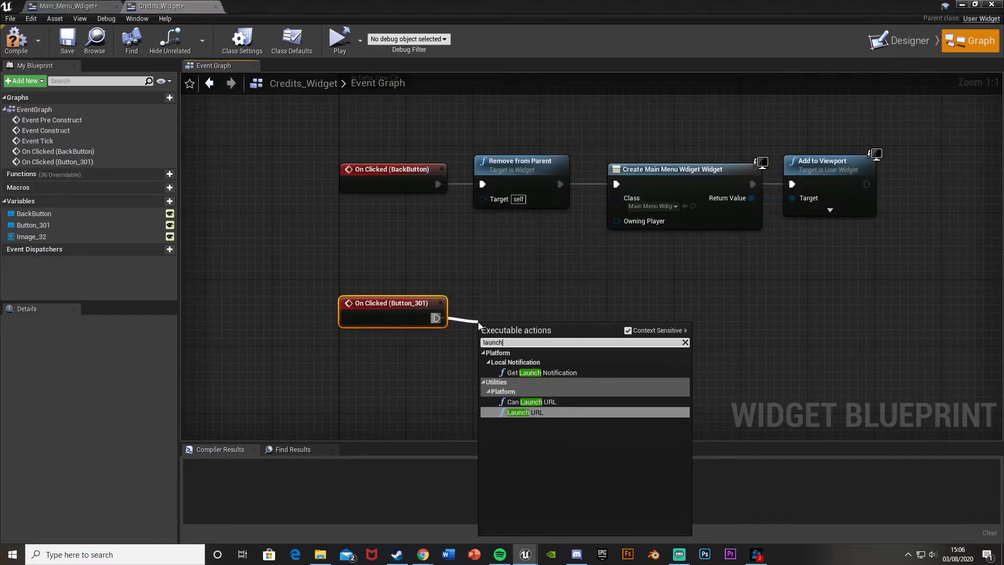
key(Return)
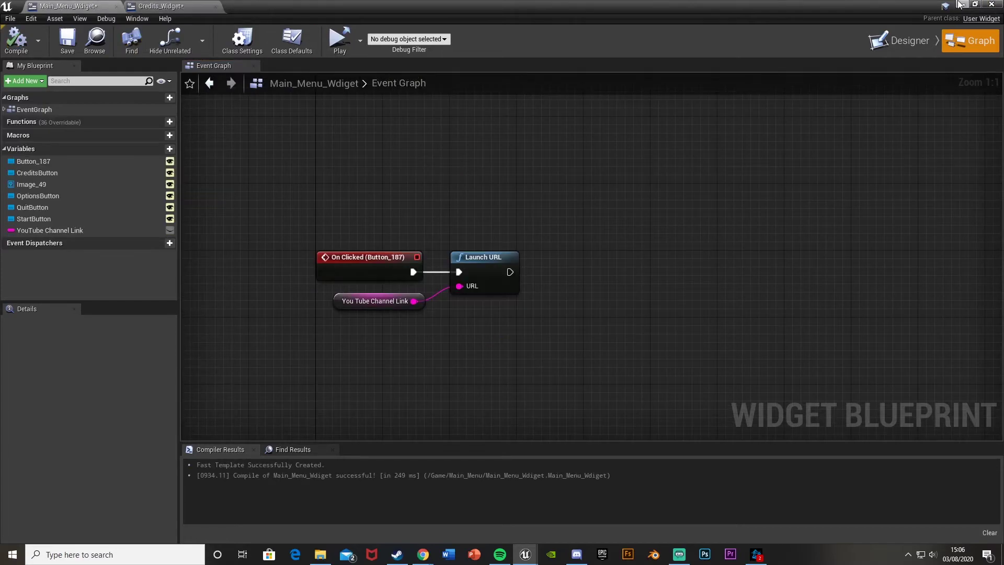
click(961, 4)
Save all, then in play mode click the creator's name on the Credits screen to open the channel.
key(ctrl+shift+s)
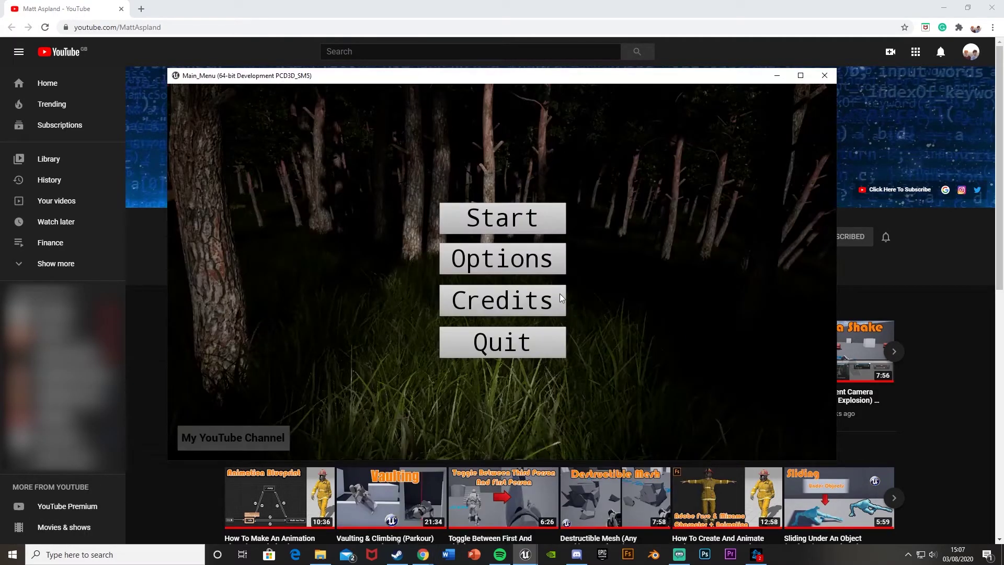
click(544, 307)
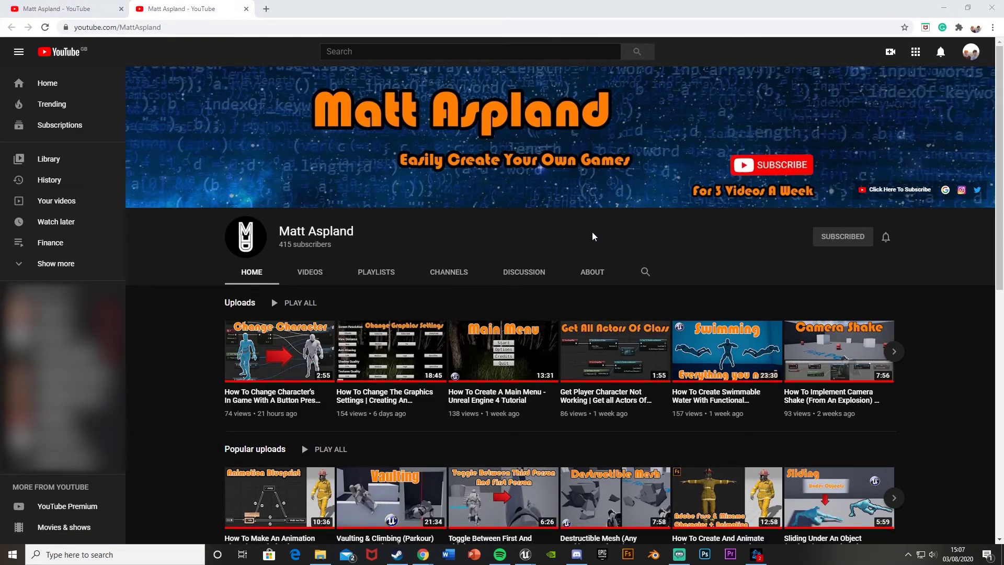
Bring back the Main_Menu_Widget editor in Designer view showing the My YouTube Channel button.
mouse_move(525, 554)
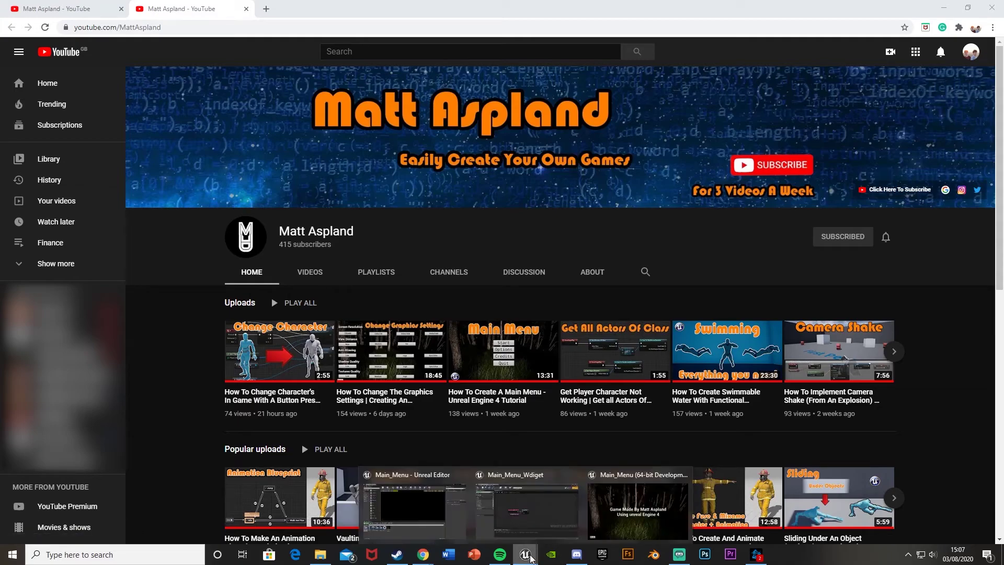
click(461, 523)
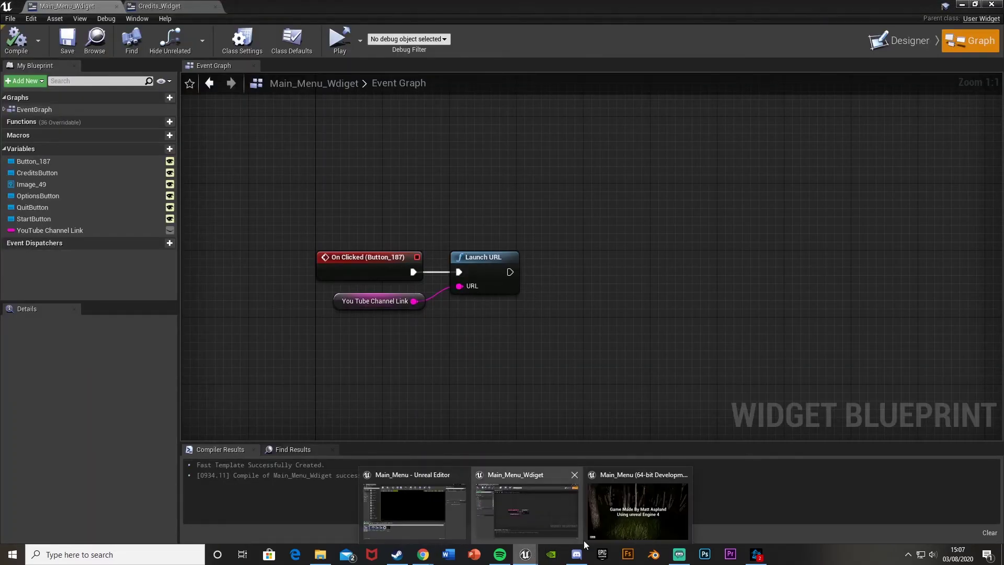
click(479, 514)
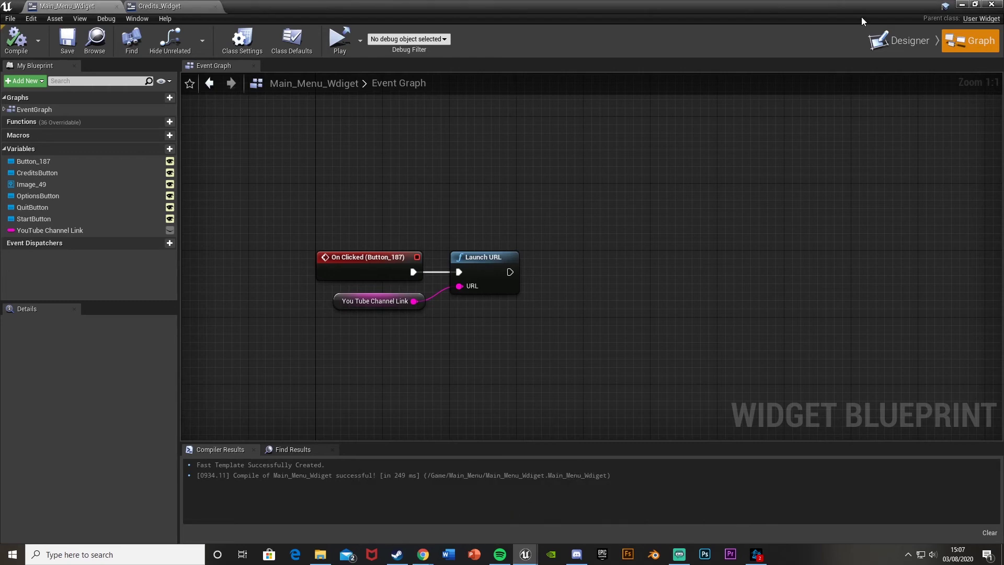
click(898, 40)
scroll(295, 357, up, 2)
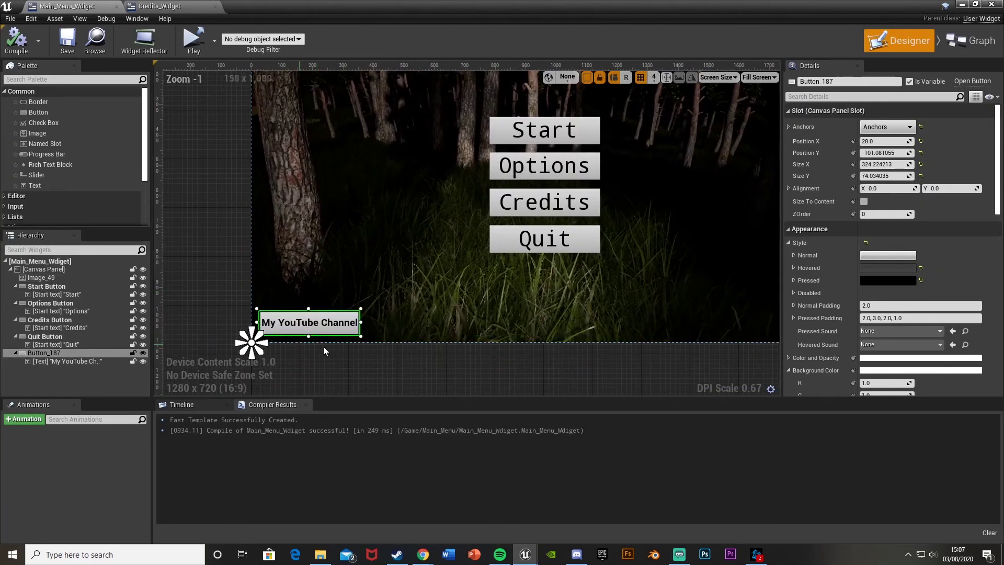